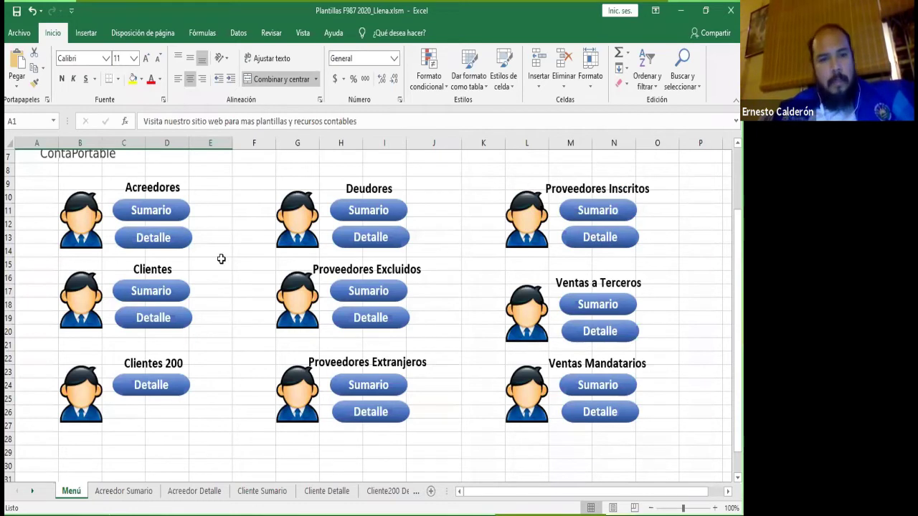
Step: Open the Clientes detail sheet from the menu, check the document type in row 7, and return to the menu
{"action": "left_click", "coordinate": [164, 317]}
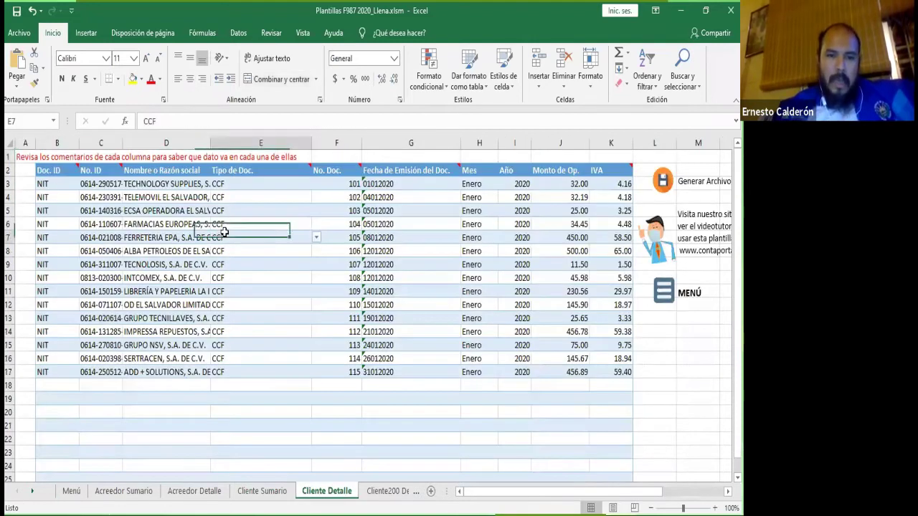
{"action": "left_click", "coordinate": [225, 232]}
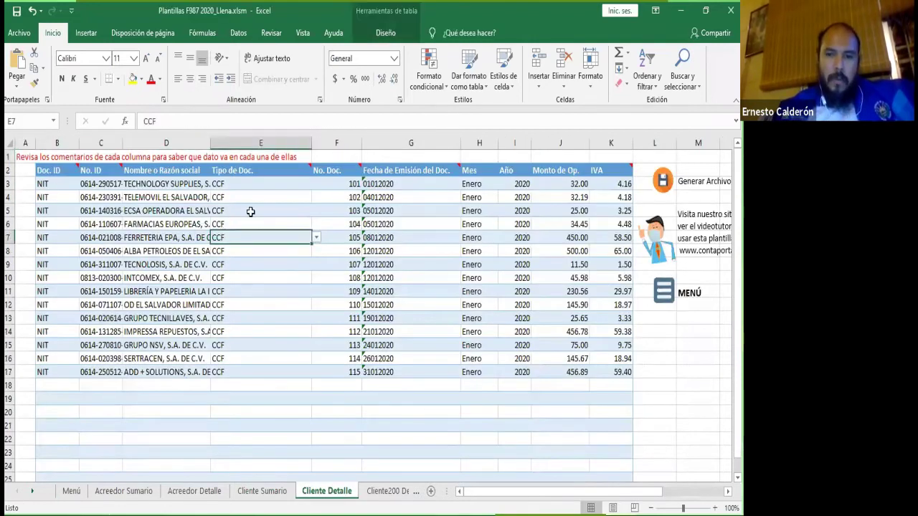
{"action": "left_click", "coordinate": [674, 289]}
Step: Open the Clientes summary sheet and compare its operation amounts with the Cliente Detalle sheet, ending on the summary
{"action": "left_click", "coordinate": [159, 373]}
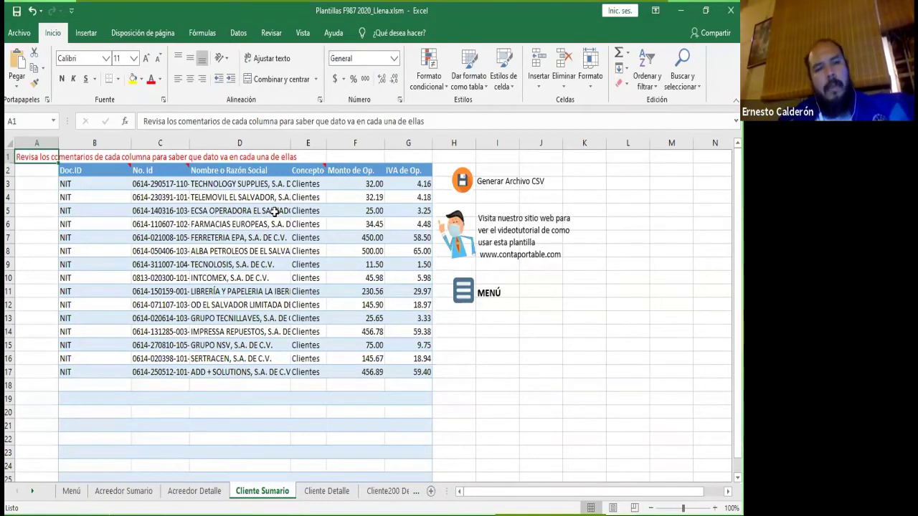
{"action": "left_click", "coordinate": [368, 183]}
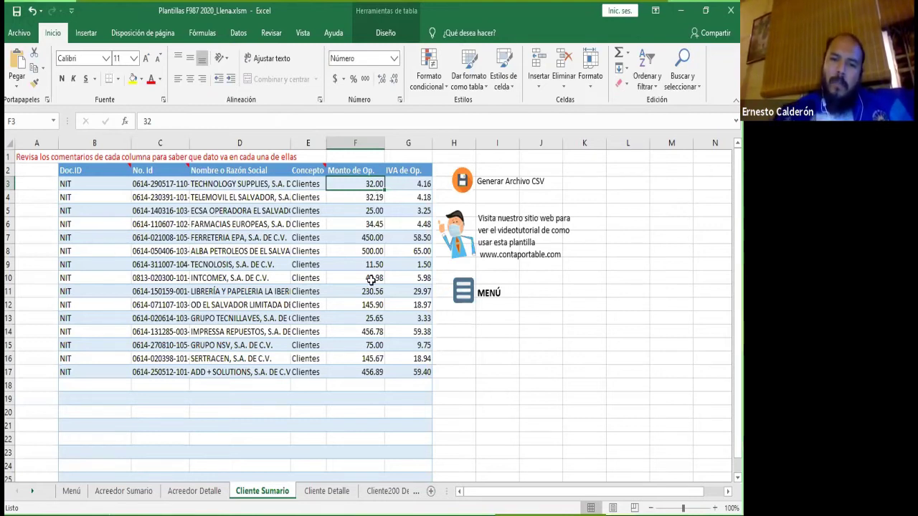
{"action": "left_click", "coordinate": [319, 494]}
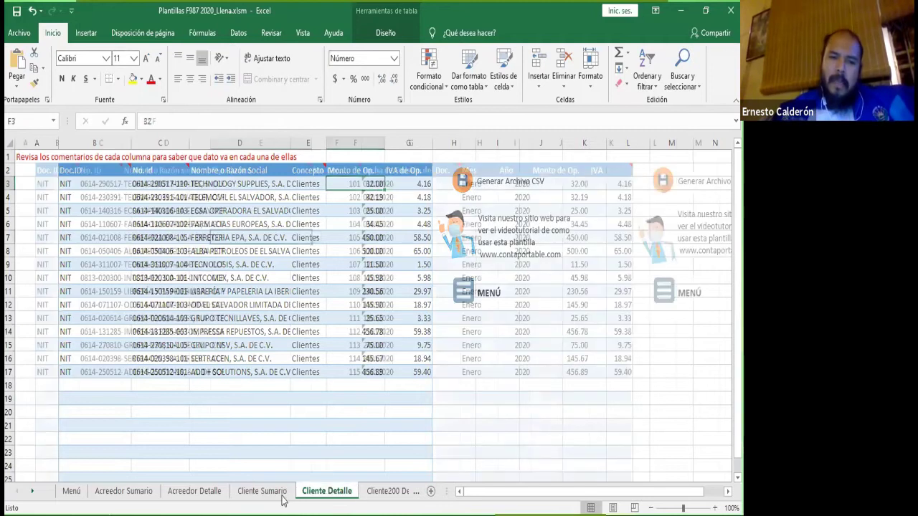
{"action": "left_click", "coordinate": [278, 497]}
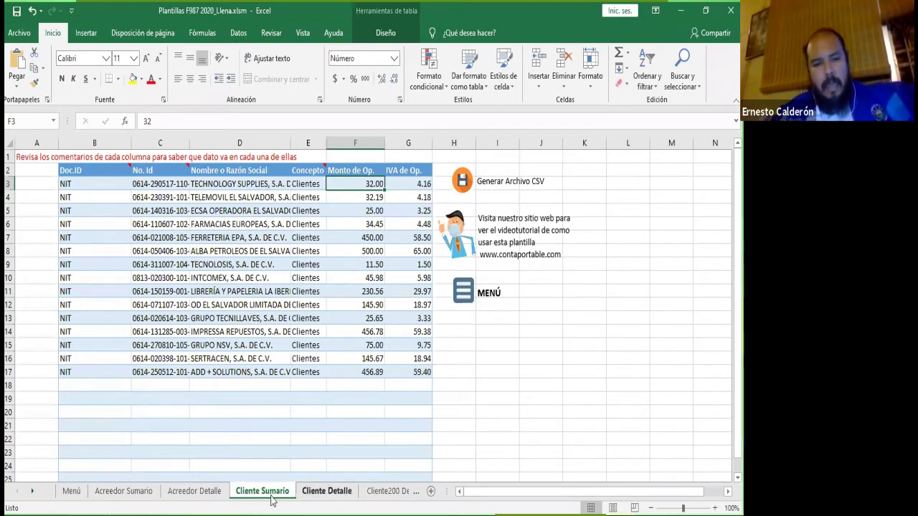
{"action": "left_click", "coordinate": [328, 492]}
{"action": "left_click", "coordinate": [264, 492]}
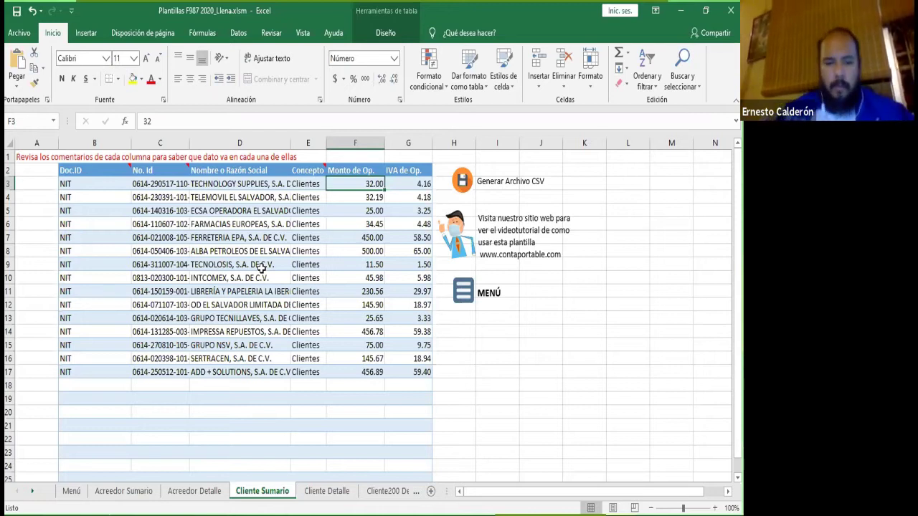
Step: Switch to the PowerPoint slide on sales under $200 and dismiss the mail notification covering it
{"action": "key", "text": "alt"}
{"action": "key", "text": "Right"}
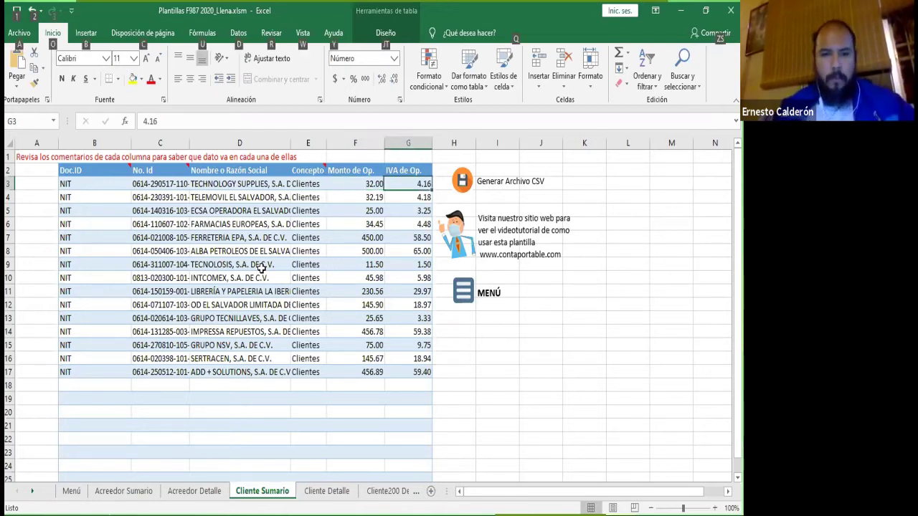
{"action": "key", "text": "alt+Tab"}
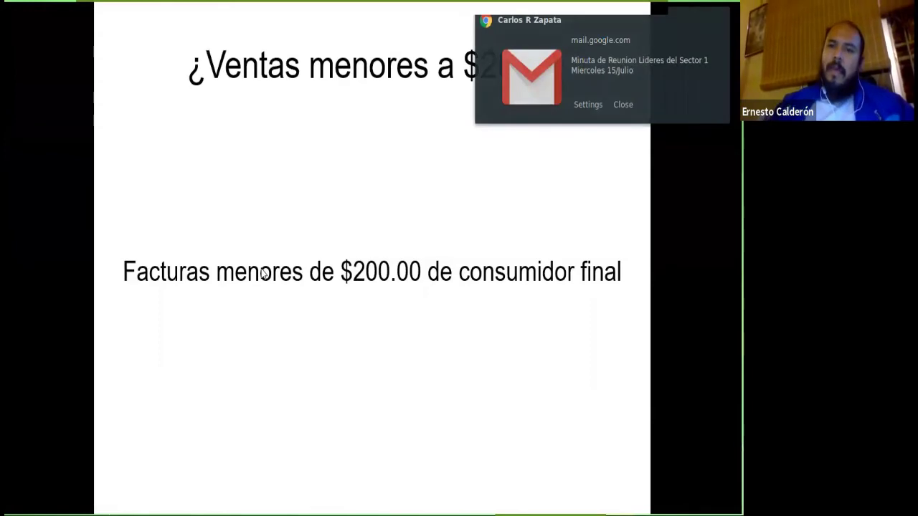
{"action": "left_click", "coordinate": [623, 106]}
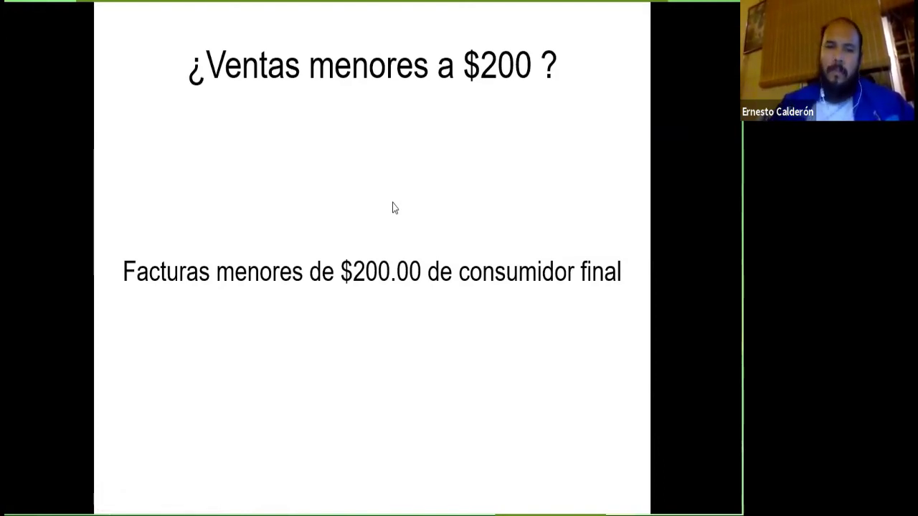
Step: Return to the Excel templates workbook and bring up the Clientes 200 section of the Menú sheet
{"action": "key", "text": "alt+Tab"}
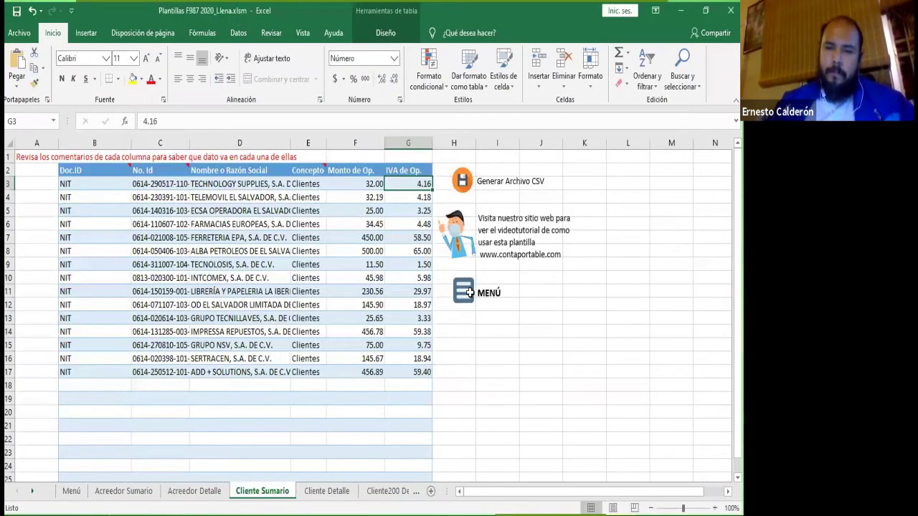
{"action": "left_click", "coordinate": [467, 348]}
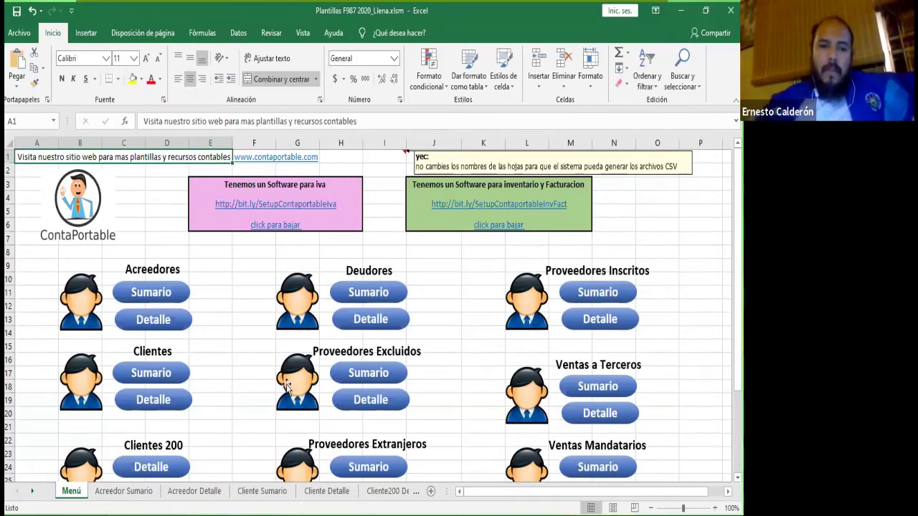
{"action": "scroll", "coordinate": [286, 387], "scroll_direction": "down", "scroll_amount": 4}
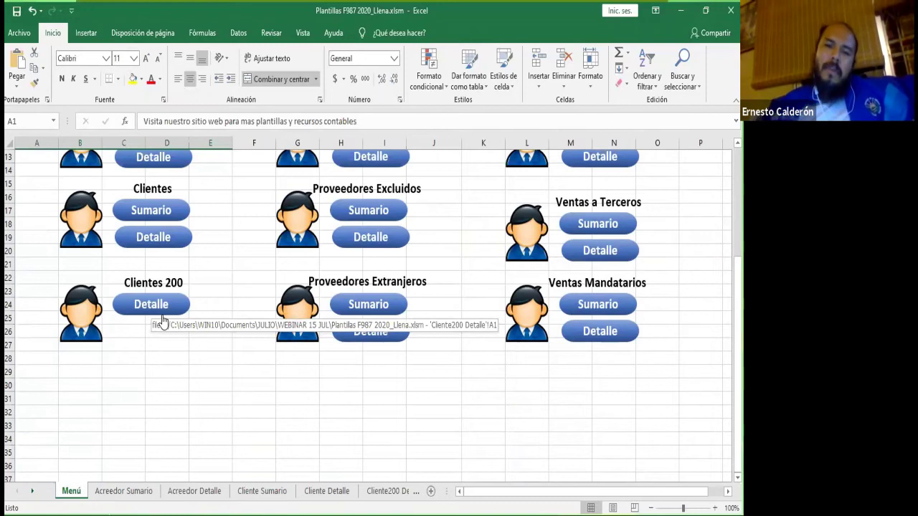
Step: Switch to the Ministerio de Hacienda F987 page in Edge and highlight the concept "Clientes (Facturas menores a $200.00)"
{"action": "key", "text": "alt+Tab"}
{"action": "key", "text": "Right"}
{"action": "key", "text": "Right"}
{"action": "key", "text": "Left"}
{"action": "key", "text": "Left"}
{"action": "key", "text": "Left"}
{"action": "key", "text": "Down"}
{"action": "left_click", "coordinate": [231, 318]}
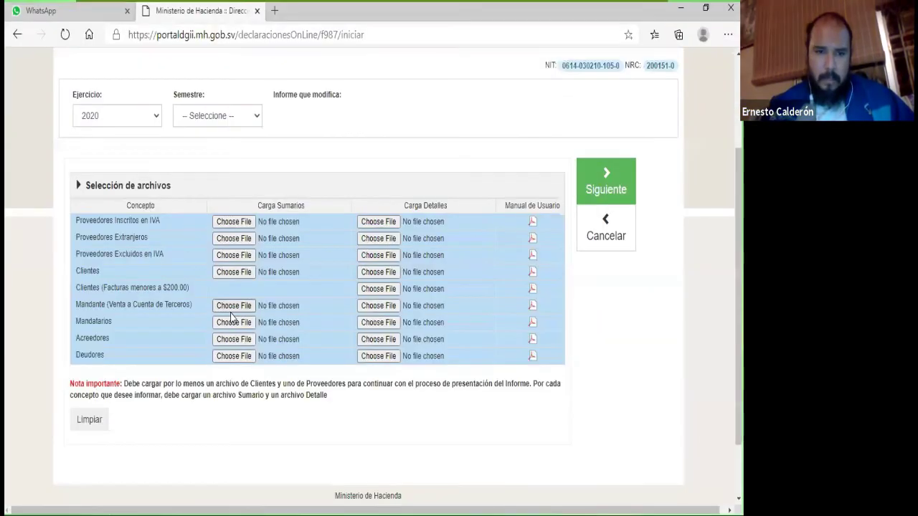
{"action": "triple_click", "coordinate": [173, 283]}
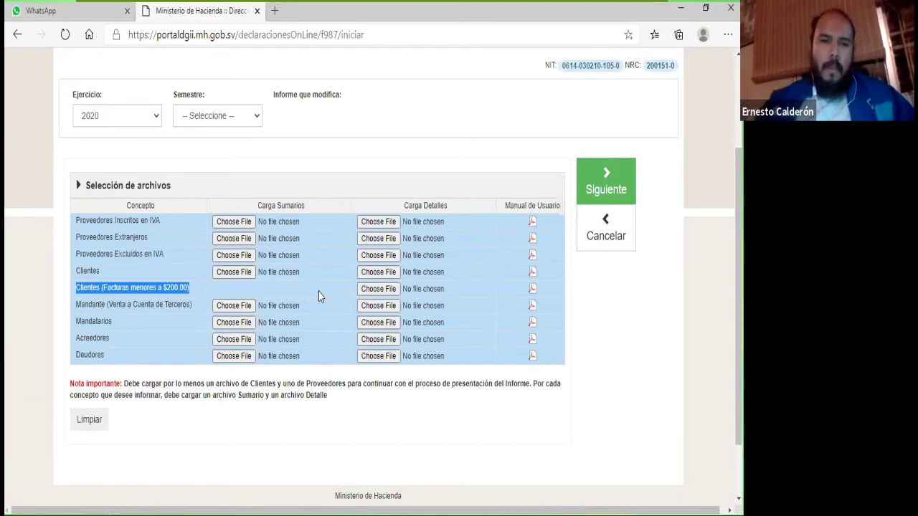
Step: Check the Clientes 200 option in the Excel menu against the highlighted invoices-under-$200 concept on the Hacienda page
{"action": "key", "text": "alt+Tab"}
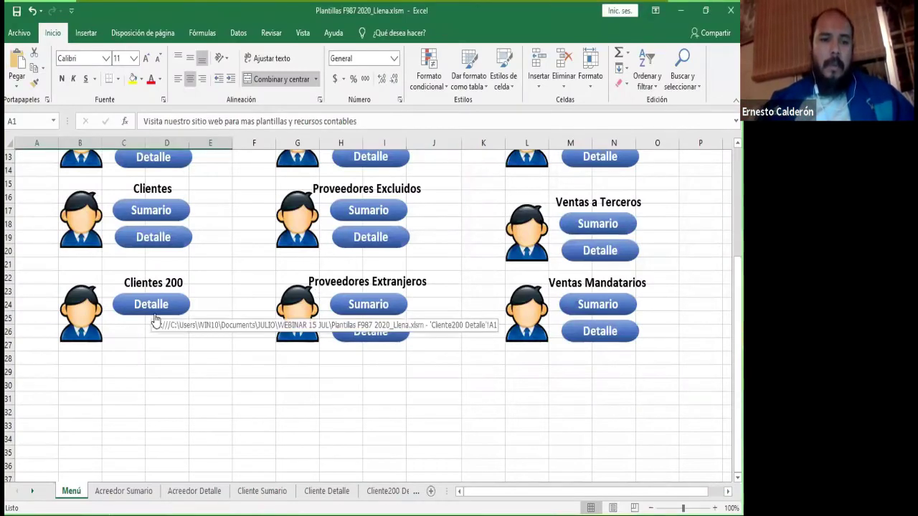
{"action": "key", "text": "alt+Tab"}
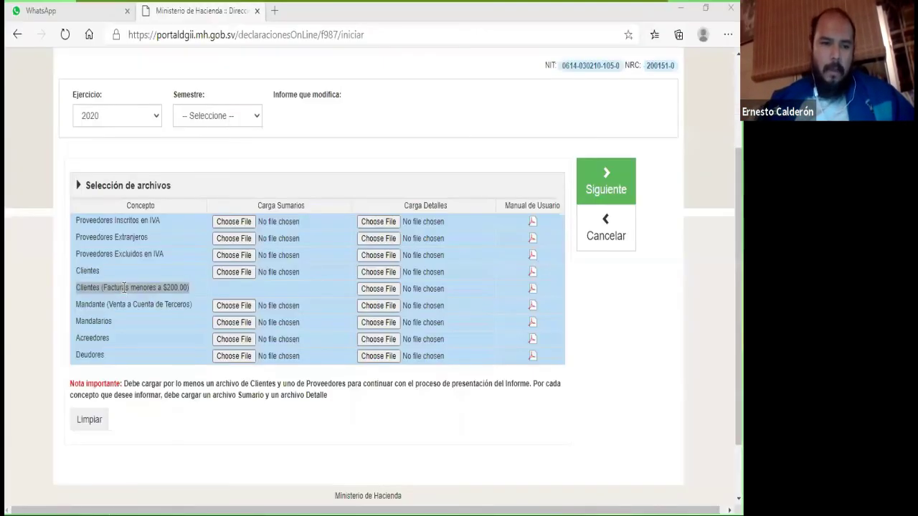
{"action": "triple_click", "coordinate": [124, 288]}
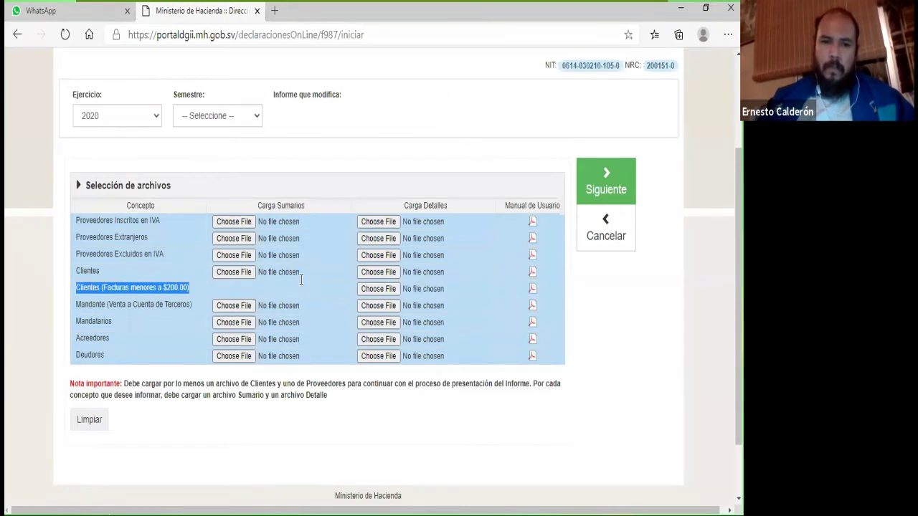
Step: Switch back to the Excel workbook, open the Clientes detail sheet, and select the issue date in row 6
{"action": "key", "text": "alt+Tab"}
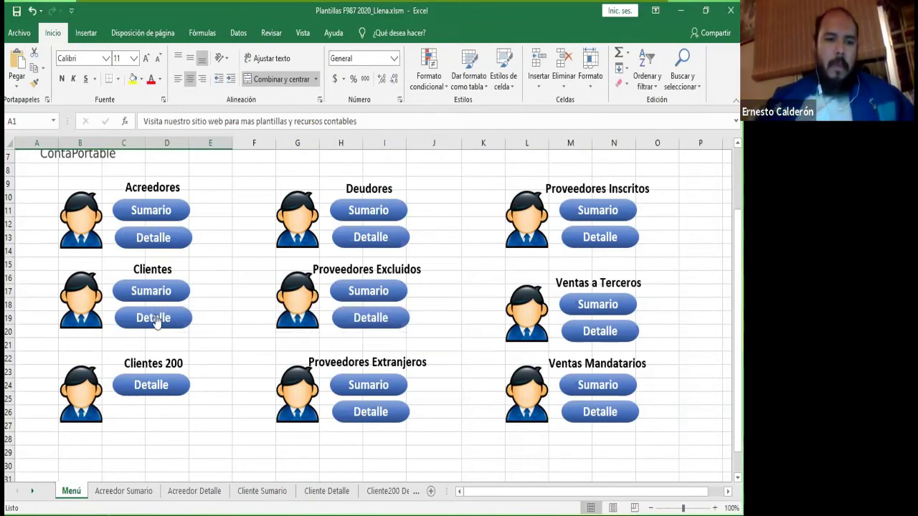
{"action": "left_click", "coordinate": [154, 319]}
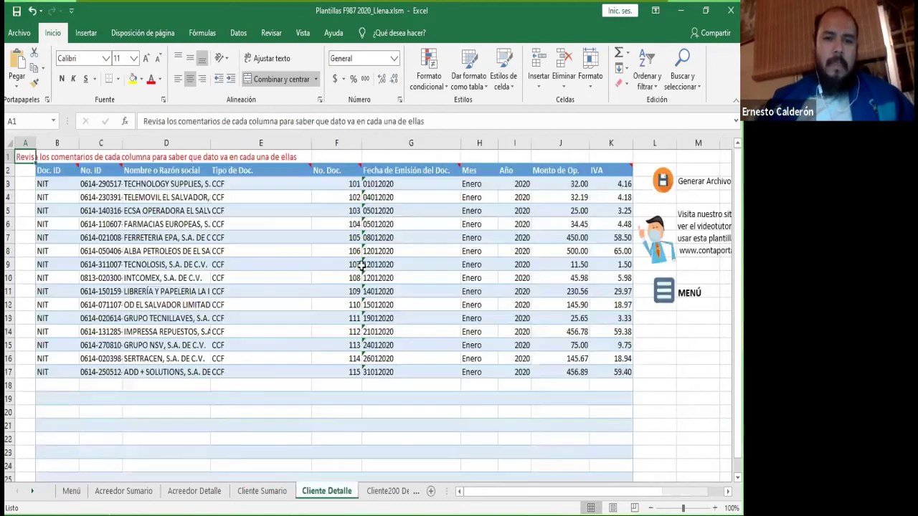
{"action": "left_click", "coordinate": [410, 224]}
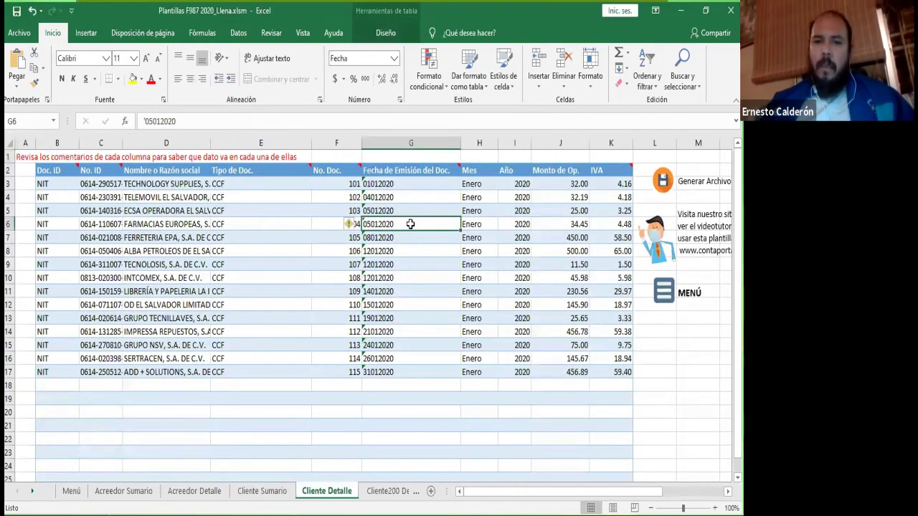
Step: Examine the detail table's column headers up to Tipo de Doc. and the first client name, dismissing the mail notification
{"action": "key", "text": "Left"}
{"action": "key", "text": "Left"}
{"action": "key", "text": "Left"}
{"action": "key", "text": "Left"}
{"action": "key", "text": "Left"}
{"action": "key", "text": "Up"}
{"action": "key", "text": "Up"}
{"action": "key", "text": "Up"}
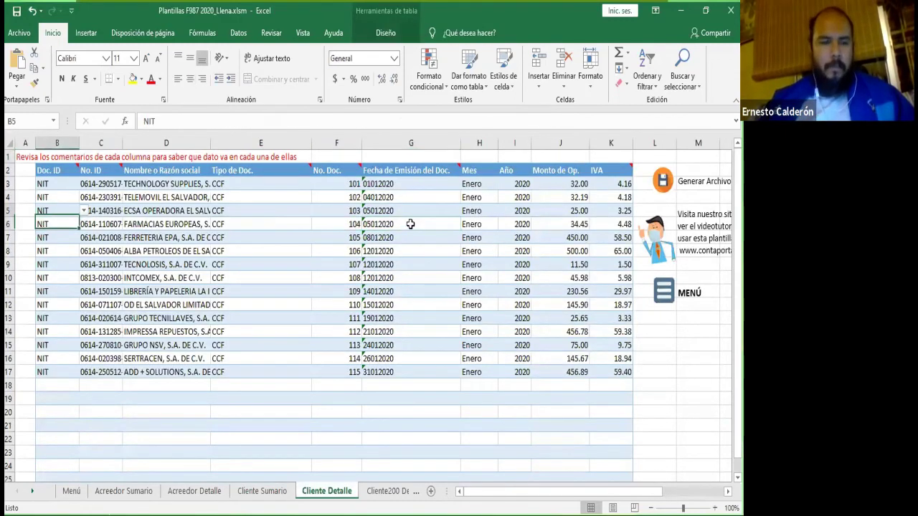
{"action": "key", "text": "Up"}
{"action": "key", "text": "Right"}
{"action": "key", "text": "Right"}
{"action": "key", "text": "Right"}
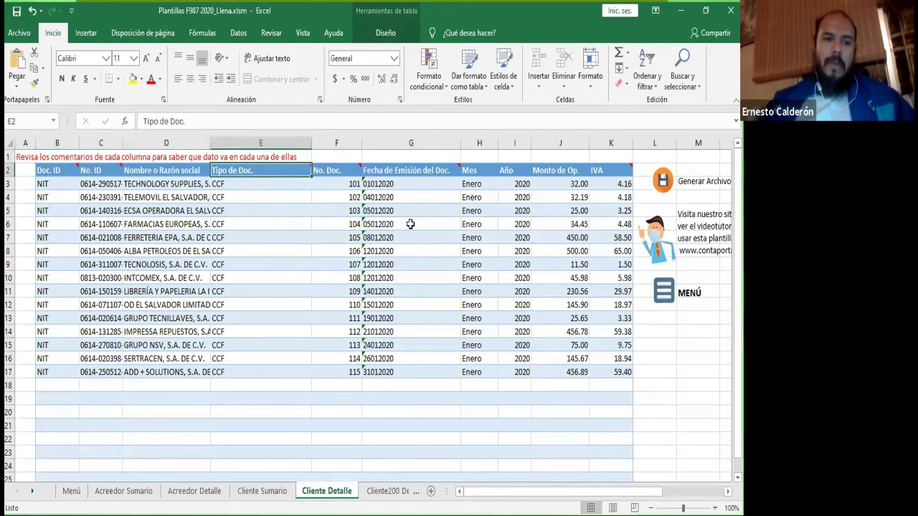
{"action": "key", "text": "Left"}
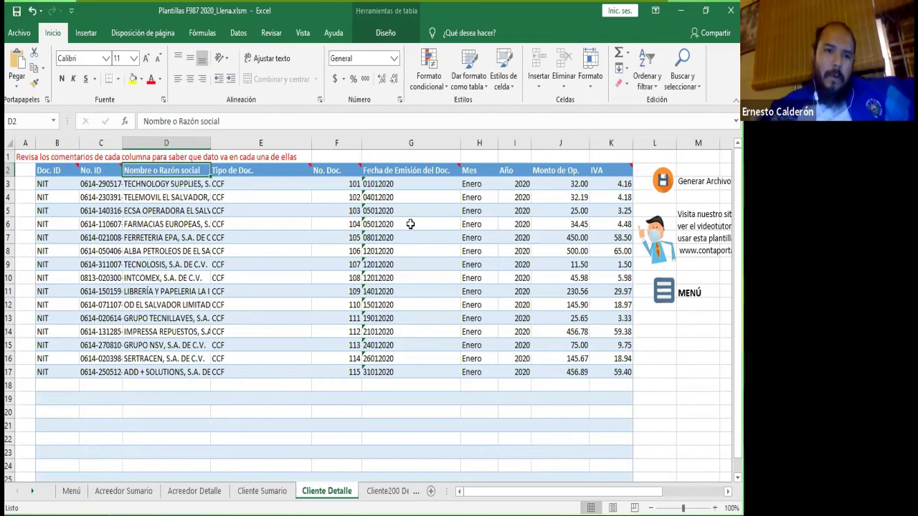
{"action": "key", "text": "Down"}
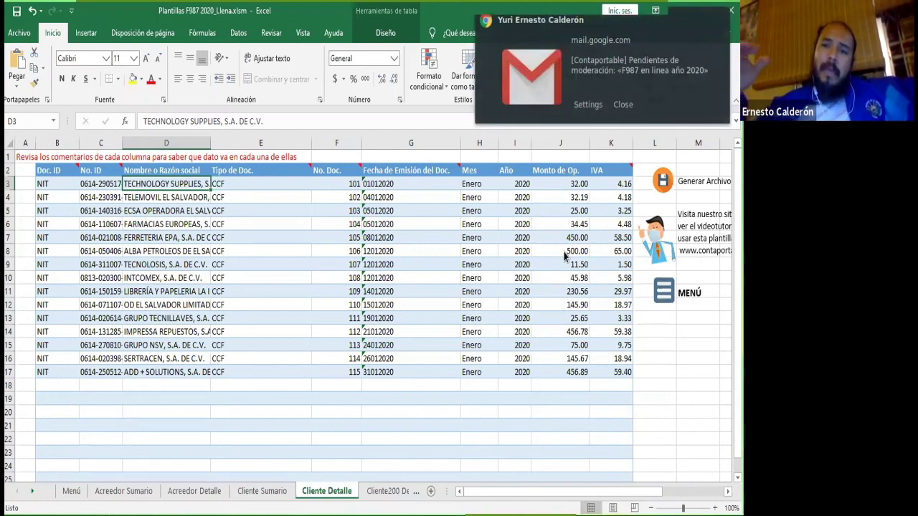
{"action": "left_click", "coordinate": [622, 104]}
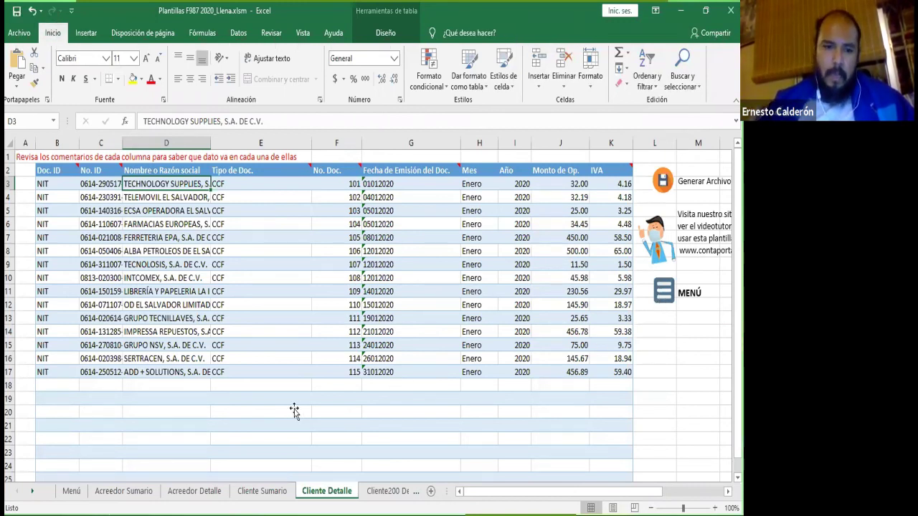
Step: View the Clientes options on the Menú sheet and switch to the Ministerio de Hacienda page in Edge
{"action": "scroll", "coordinate": [160, 423], "scroll_direction": "down", "scroll_amount": 1}
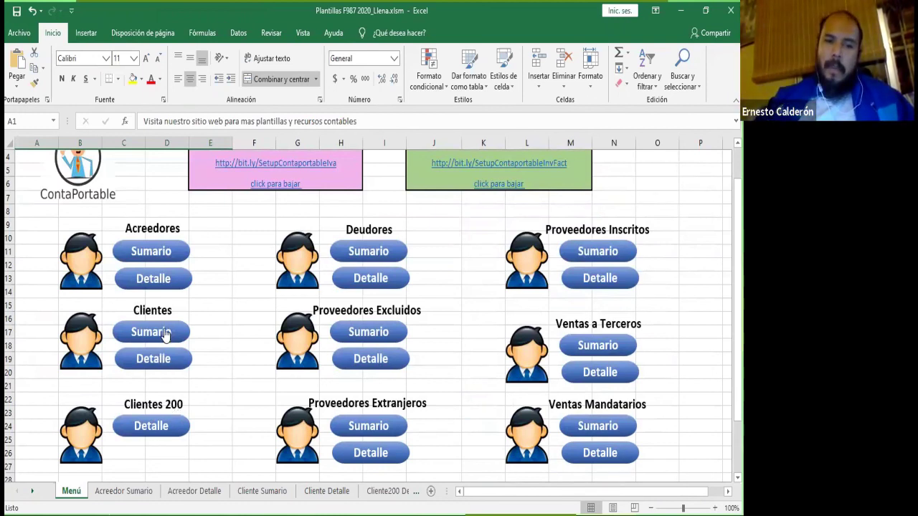
{"action": "key", "text": "alt+Tab"}
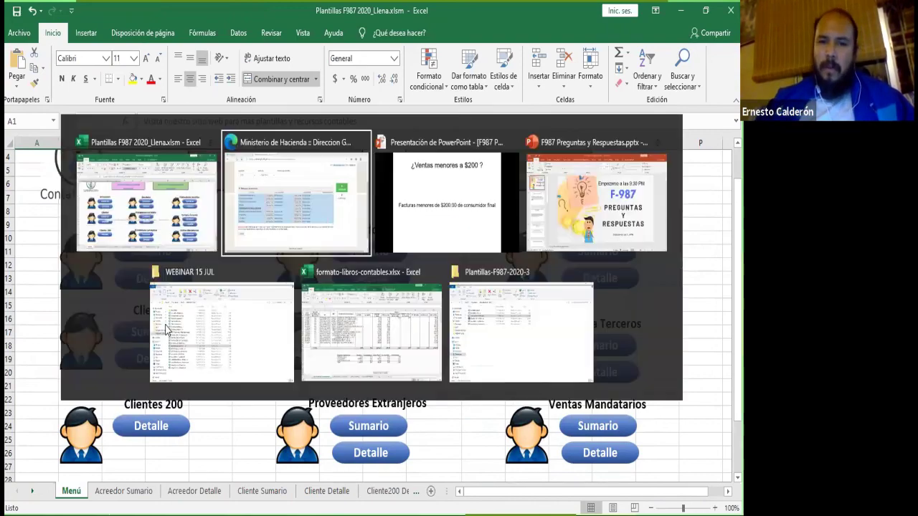